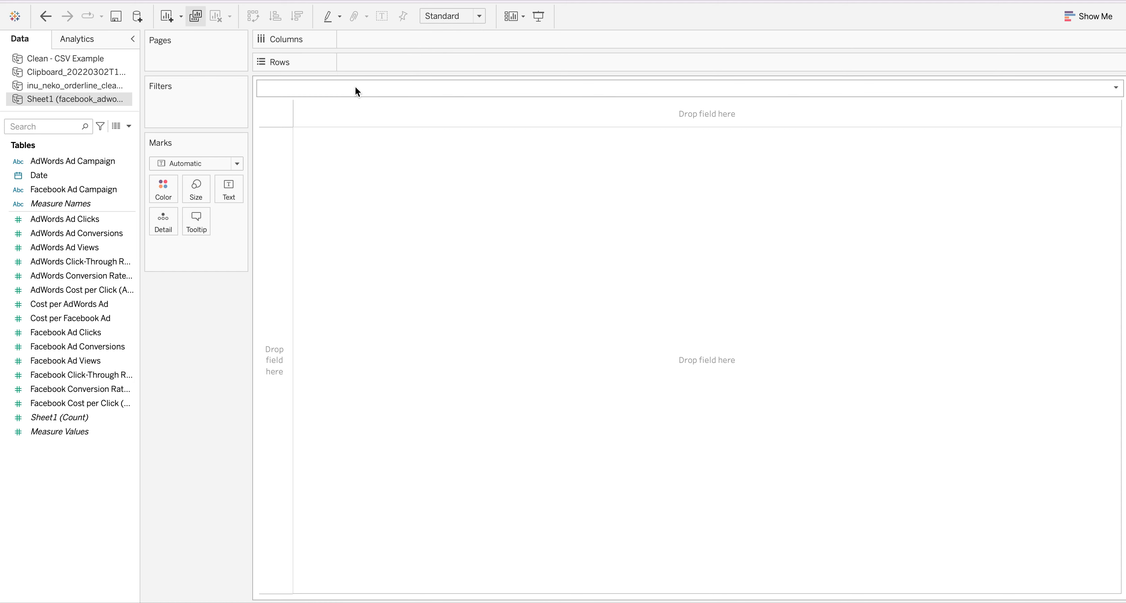
Step: Give the worksheet the title "Forecasting Facebook conversions with times series analysis"
left_click(1116, 87)
left_click(1080, 98)
type("Forecasting ")
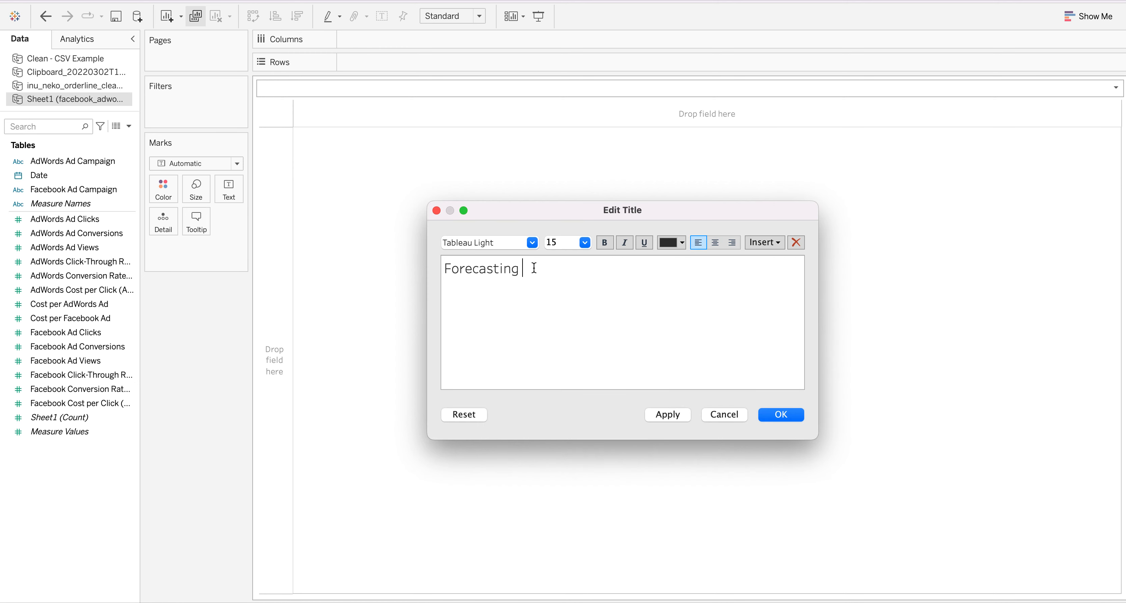
type("Facebook ")
type("ad")
key("BackSpace")
key("BackSpace")
type("conversions with")
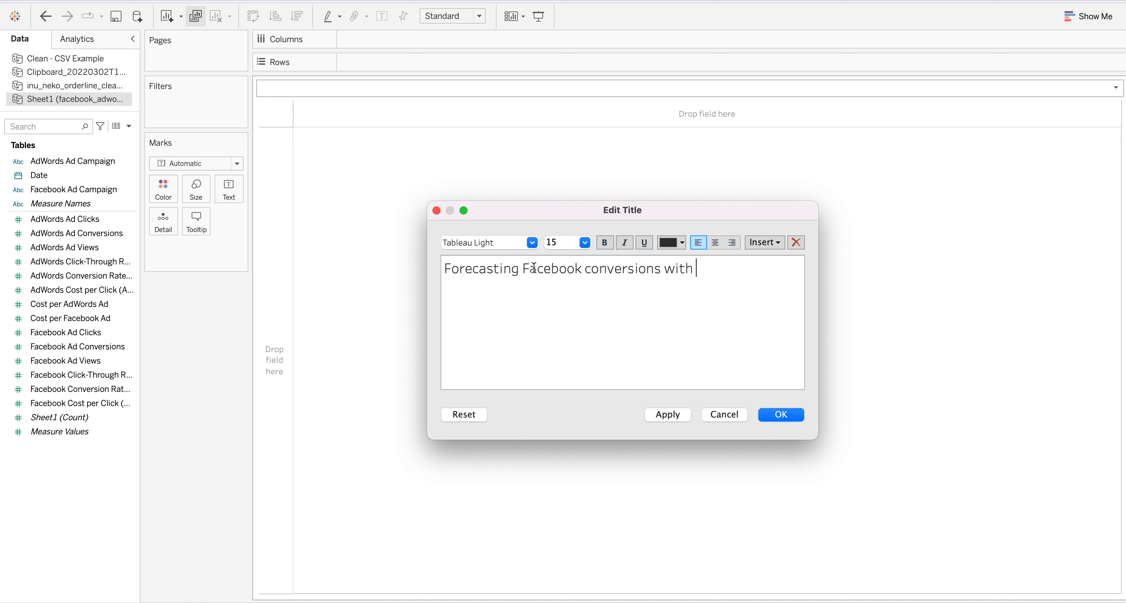
type(" times series analysis")
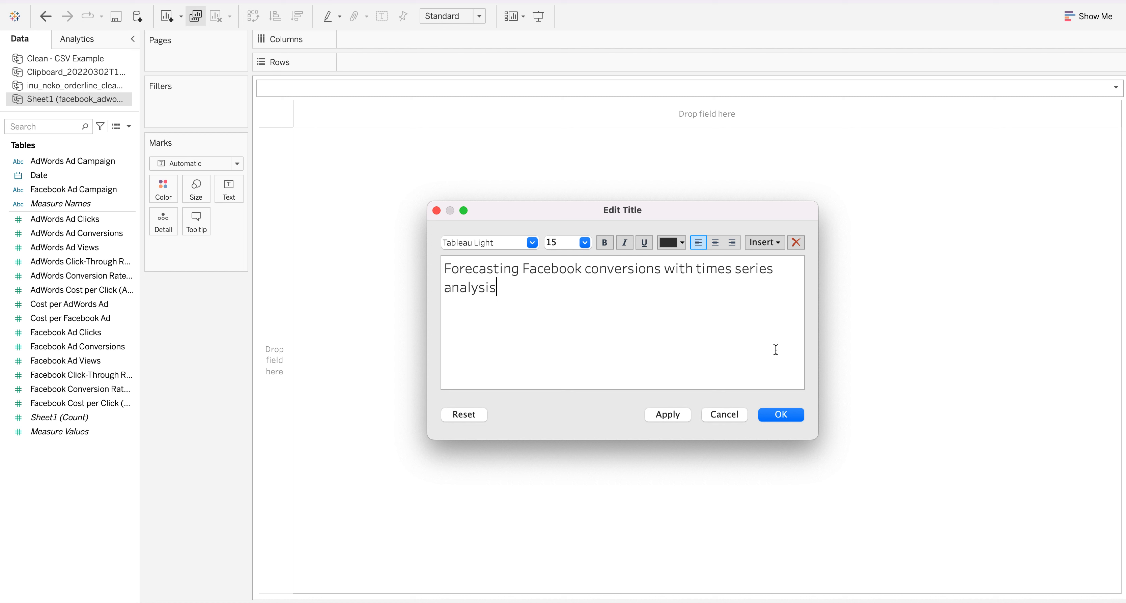
left_click(780, 417)
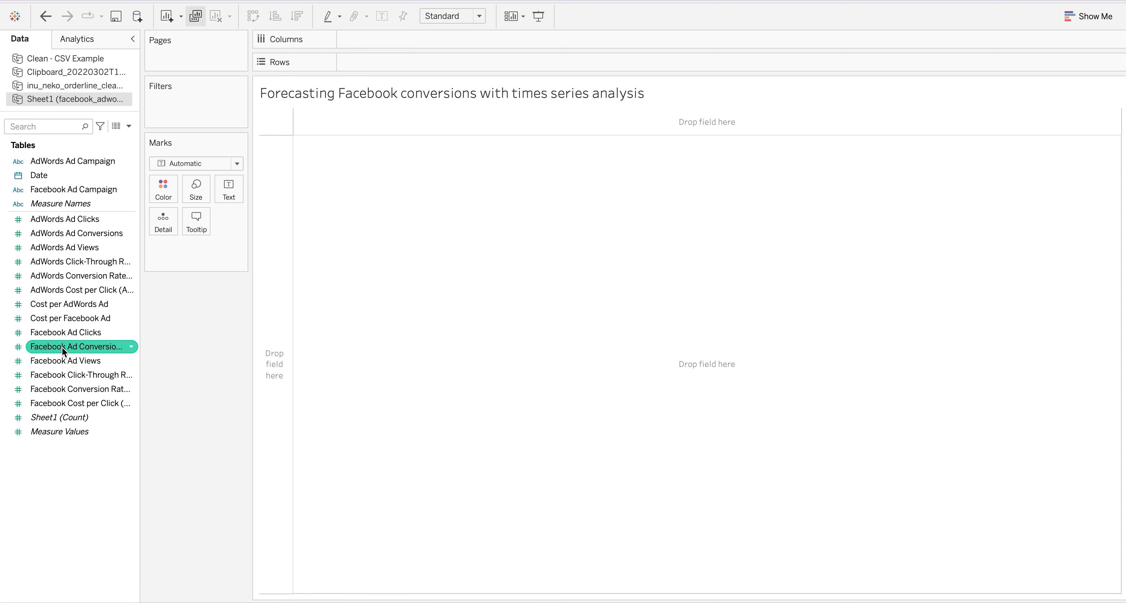
Step: Plot the sum of Facebook Ad Conversions on rows against Date on columns, using the continuous month level
left_click_drag(71, 345, 406, 64)
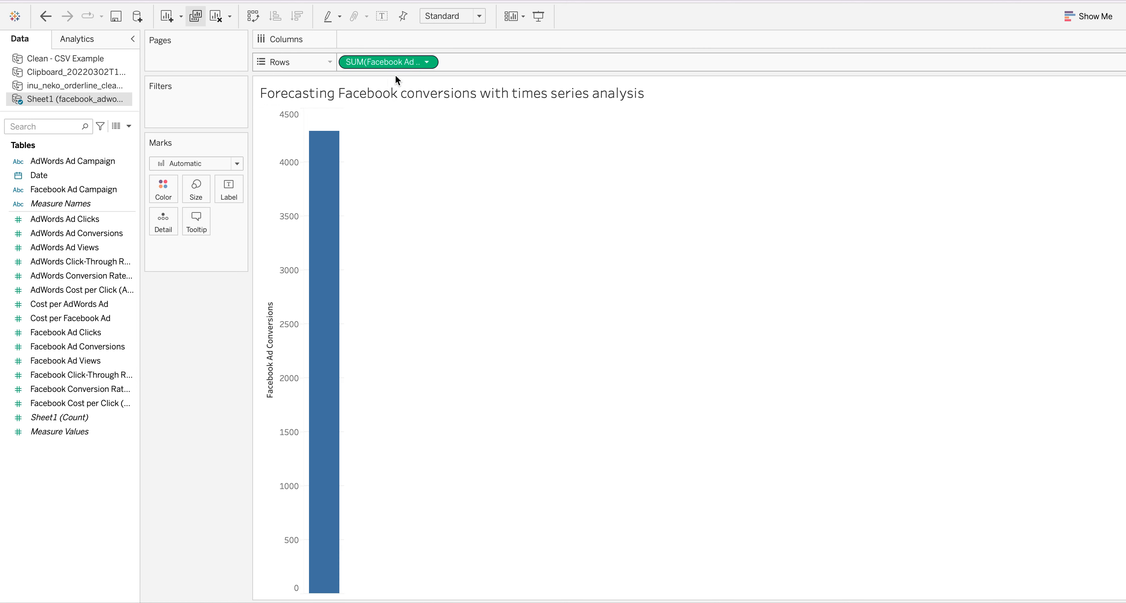
left_click_drag(43, 175, 363, 39)
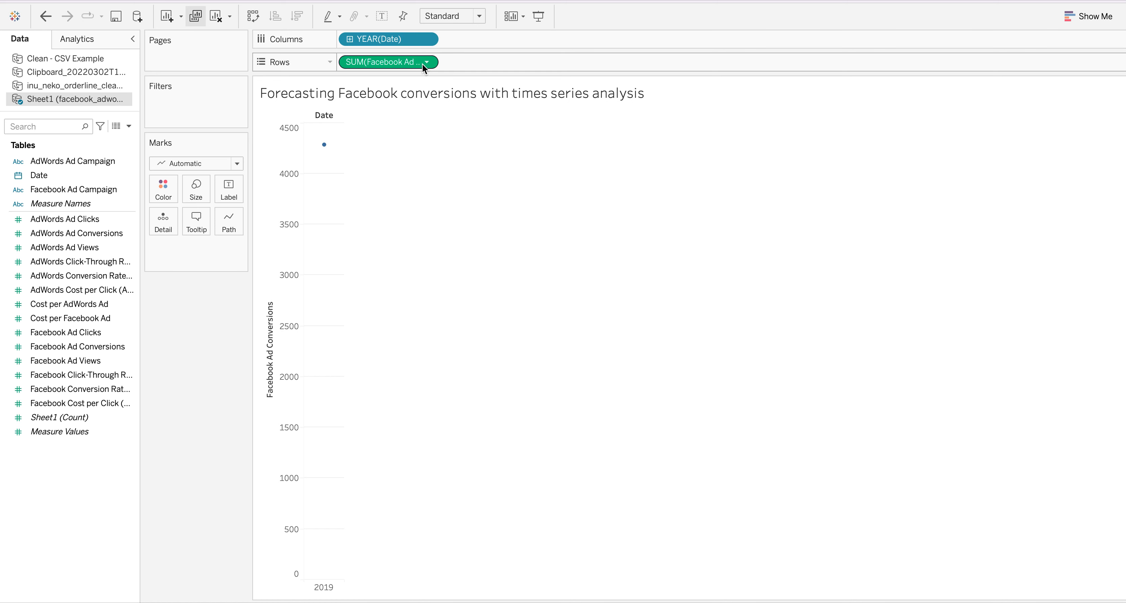
left_click(427, 40)
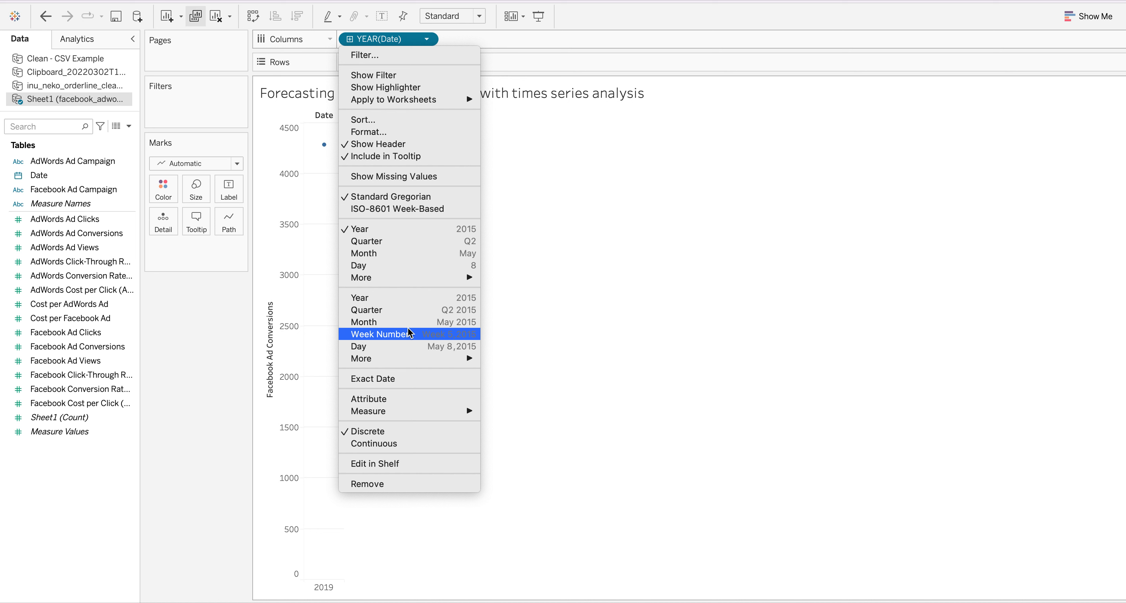
left_click(366, 324)
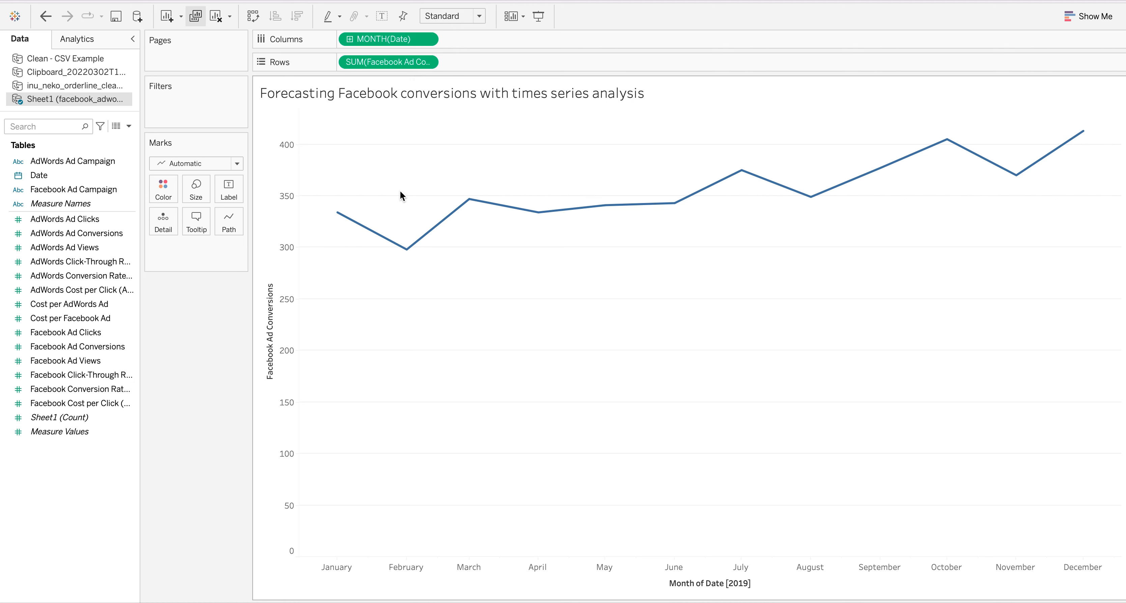
Step: Add a forecast model to the monthly Facebook Ad Conversions line chart
left_click(132, 42)
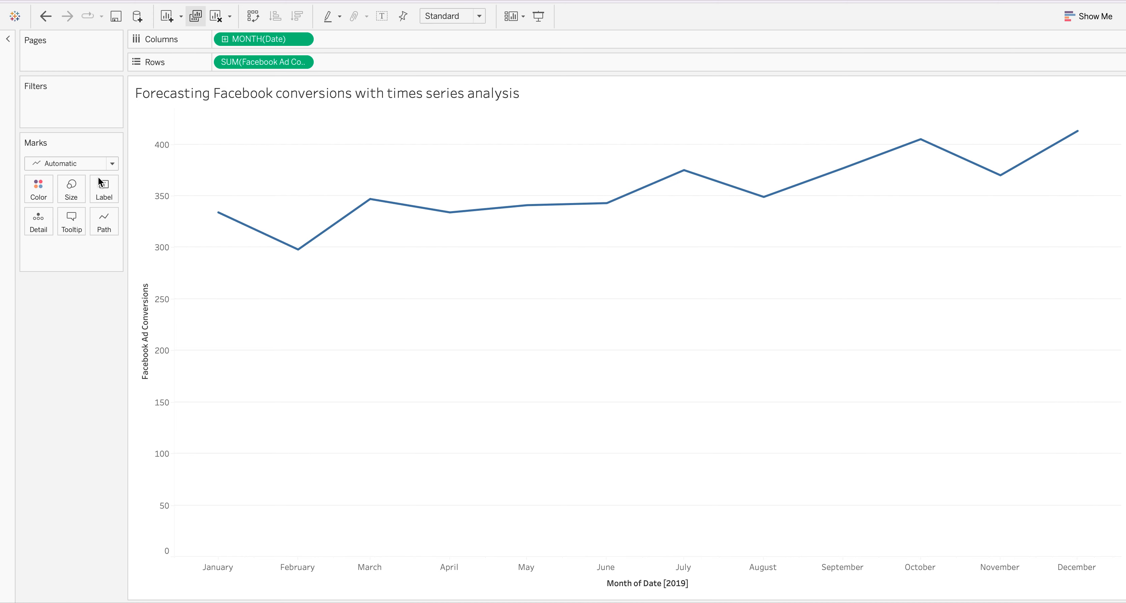
left_click(7, 170)
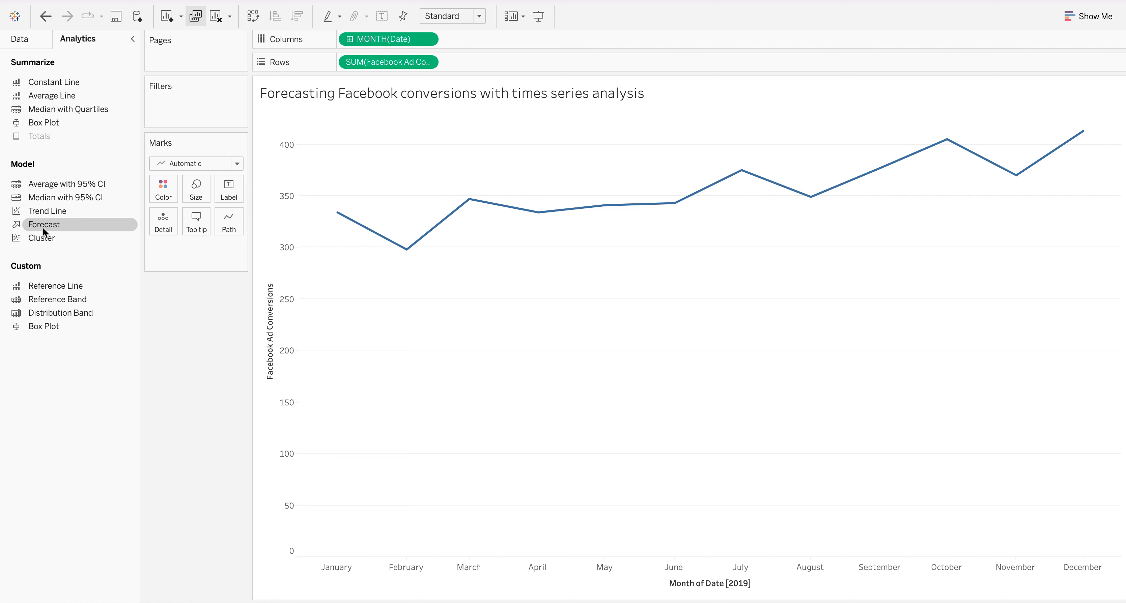
left_click_drag(43, 228, 309, 143)
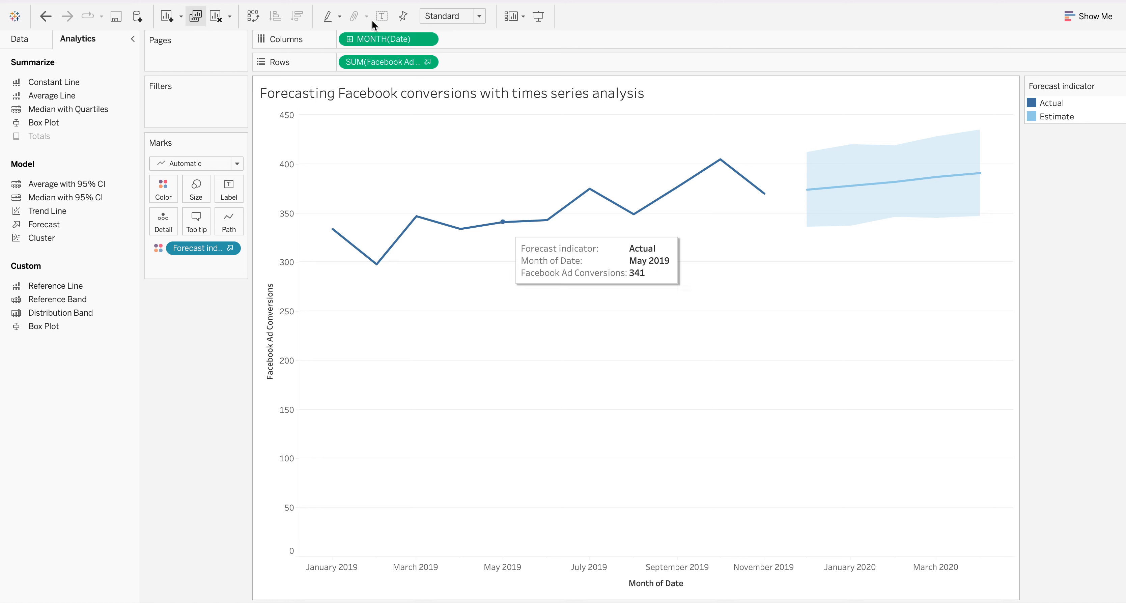
Step: Examine the monthly conversion values along the end of the actual line and along the forecast estimate line
mouse_move(731, 176)
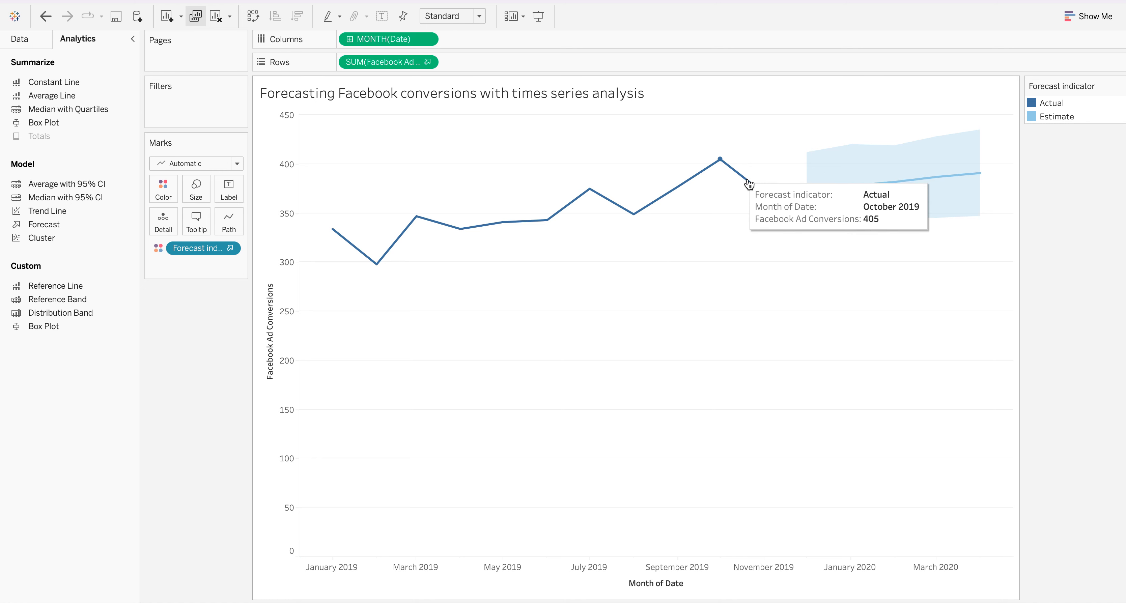
mouse_move(765, 204)
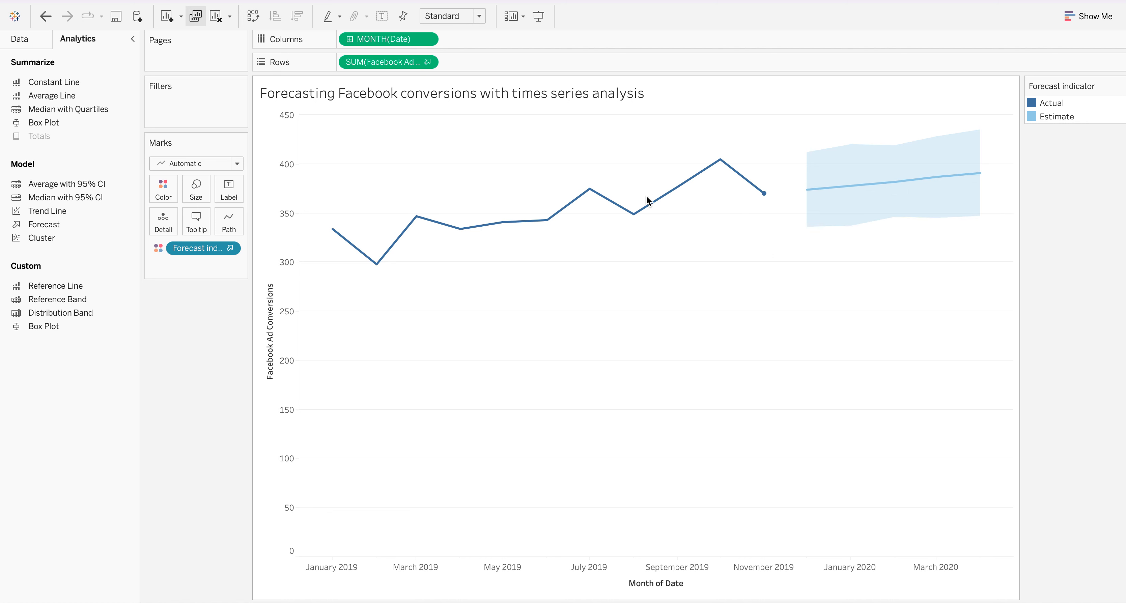
mouse_move(659, 213)
mouse_move(800, 190)
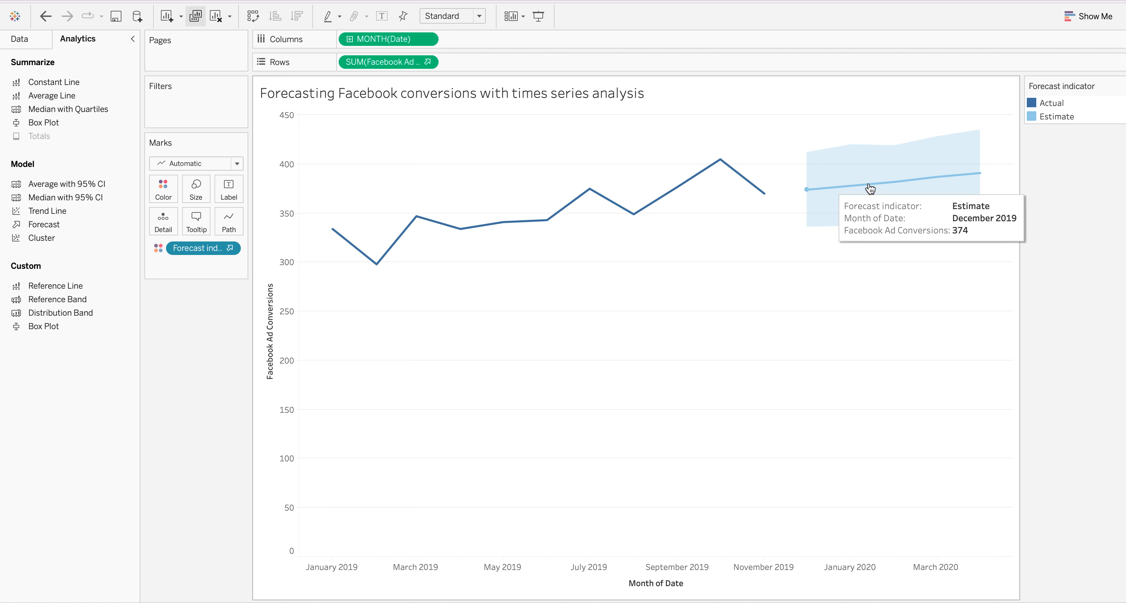
mouse_move(980, 175)
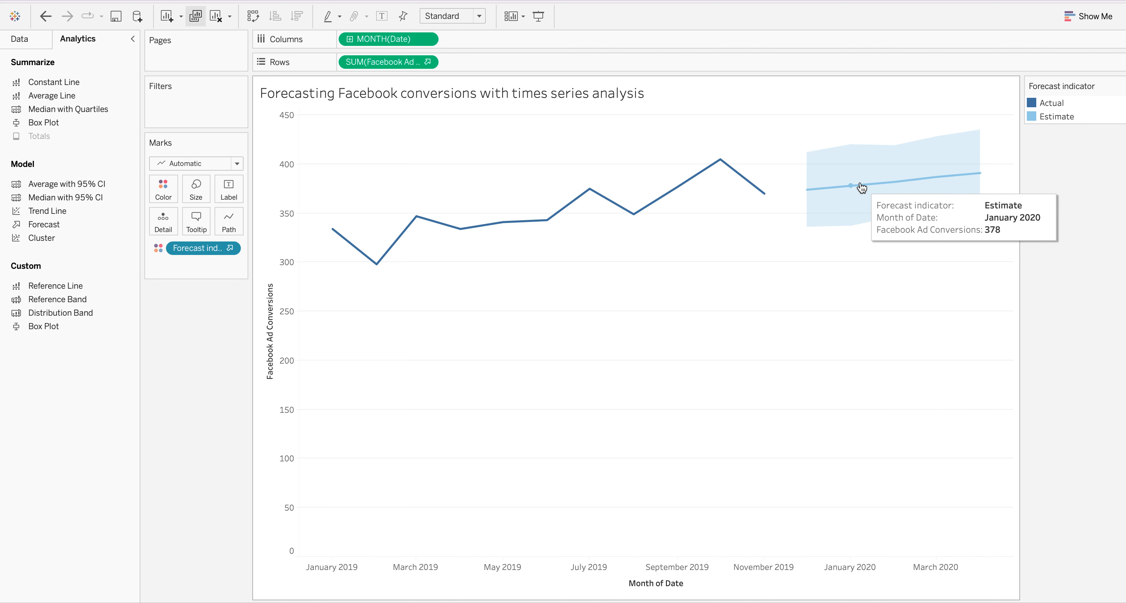
right_click(819, 188)
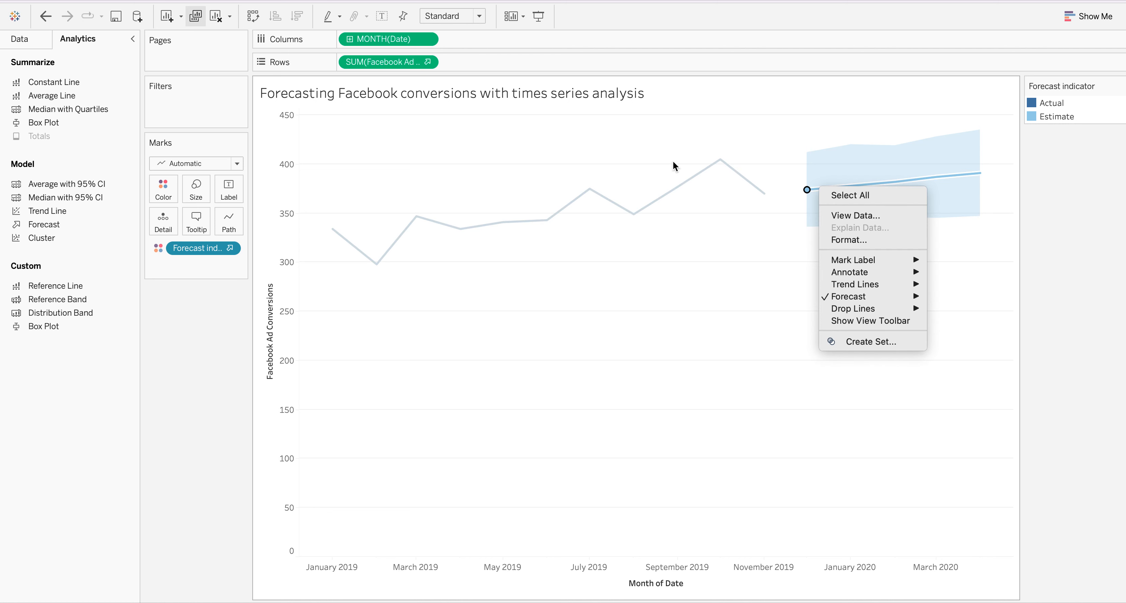
left_click(806, 187)
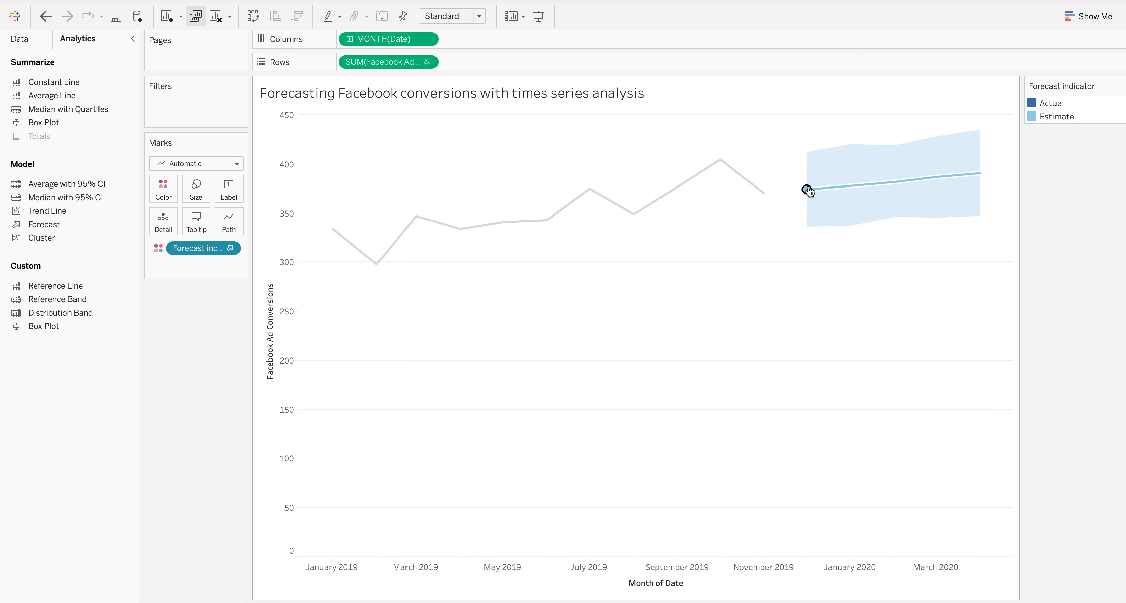
right_click(810, 187)
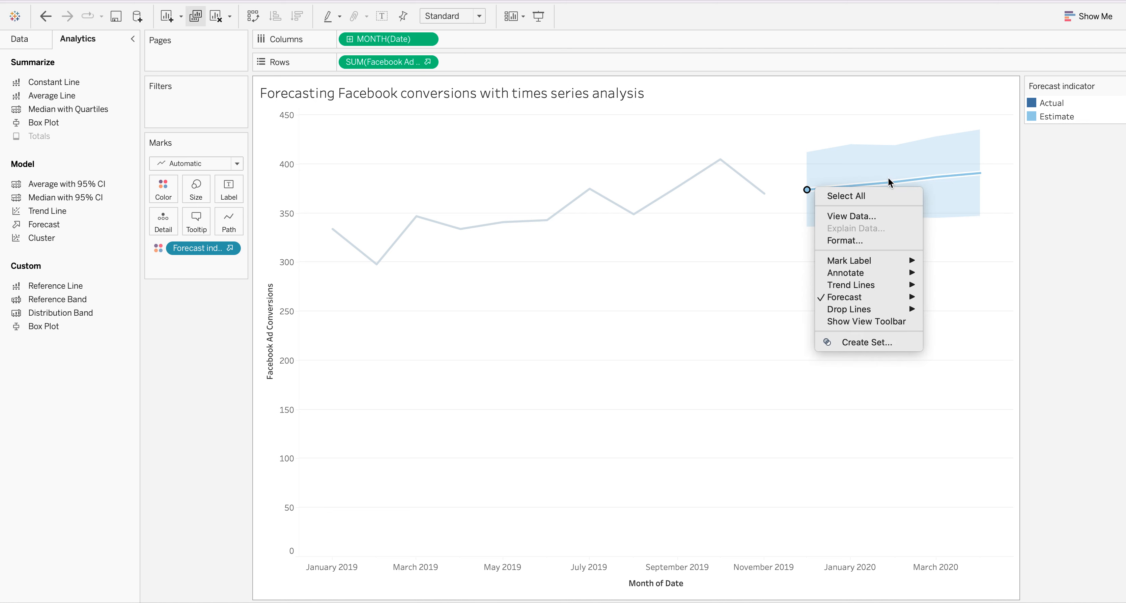
mouse_move(842, 286)
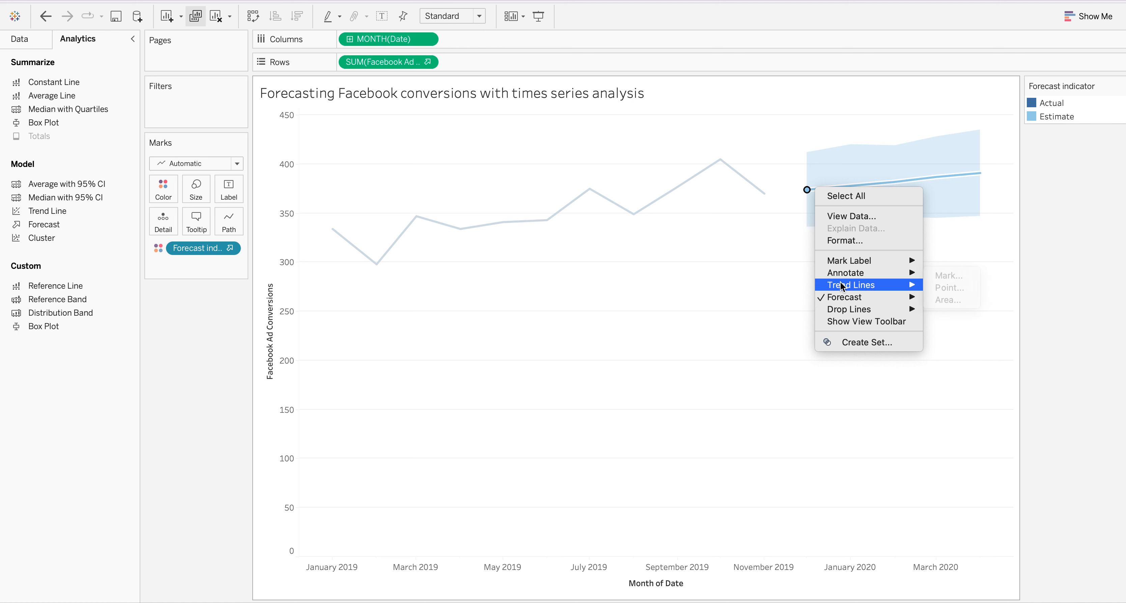
mouse_move(887, 302)
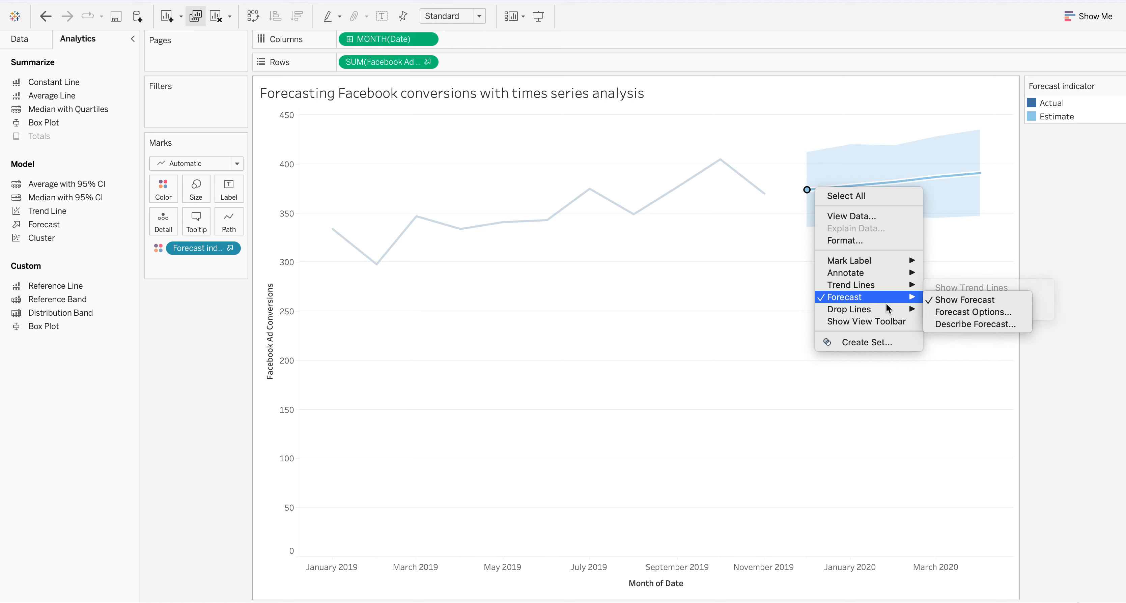
left_click(821, 172)
Step: Open the forecast's options from the December 2019 estimate point and set the source data to ignore the last 1 month
left_click(822, 189)
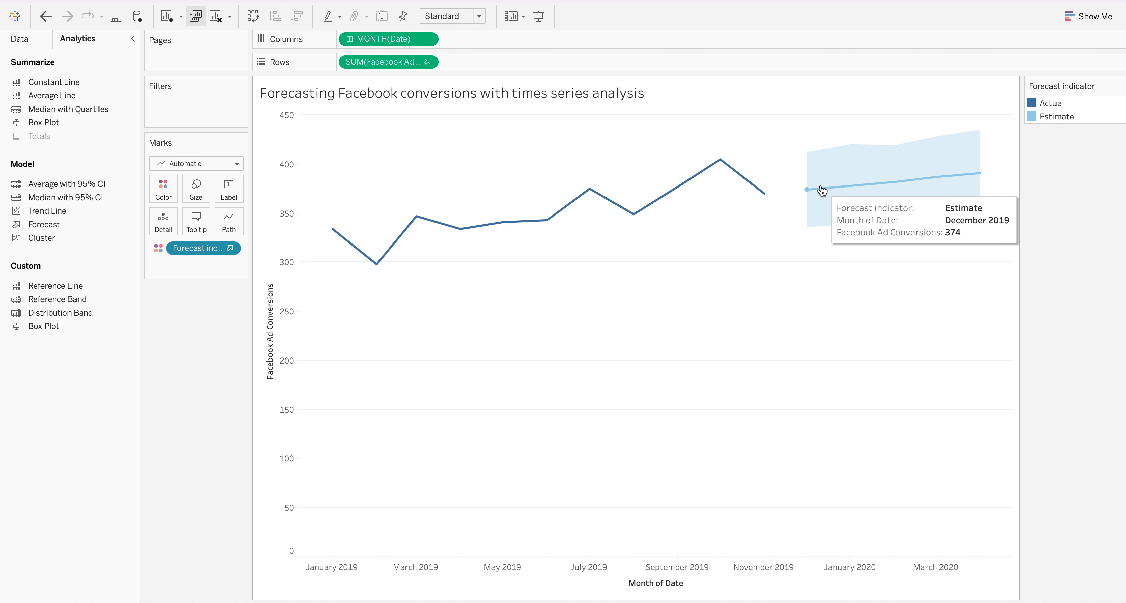
mouse_move(822, 191)
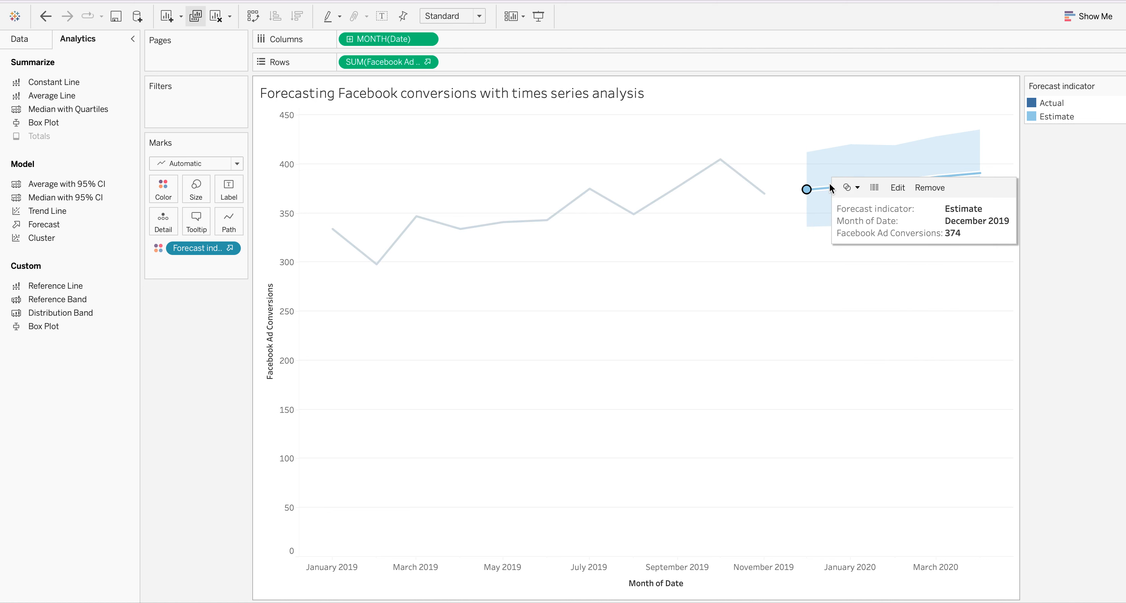
left_click(900, 190)
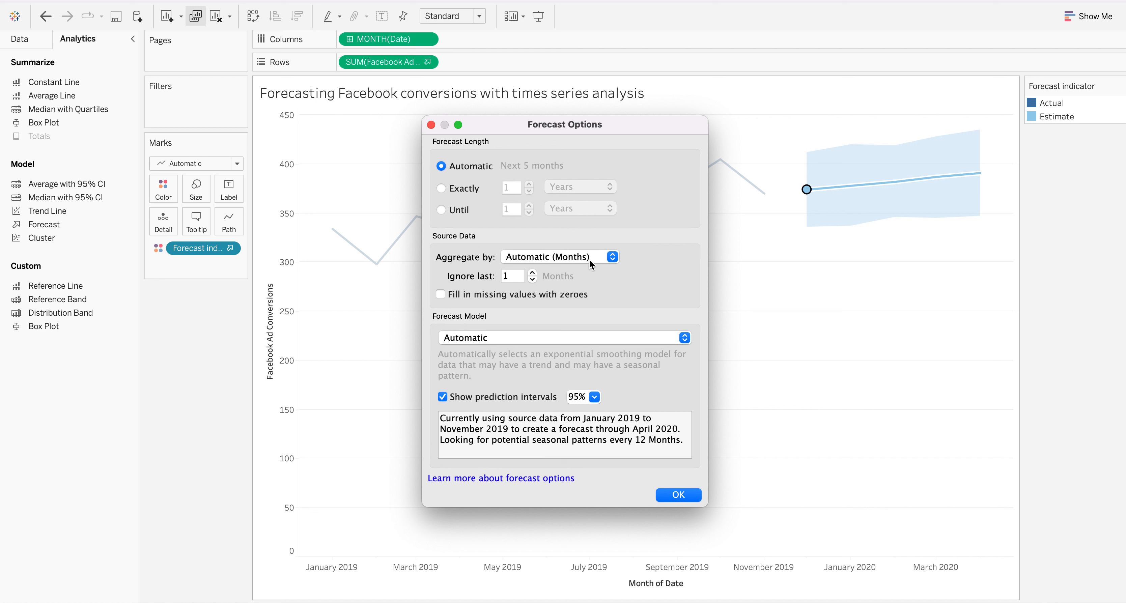
left_click(507, 277)
key("BackSpace")
type("1")
Step: Try a forecast length of exactly 1 year and review the available time units
left_click(440, 188)
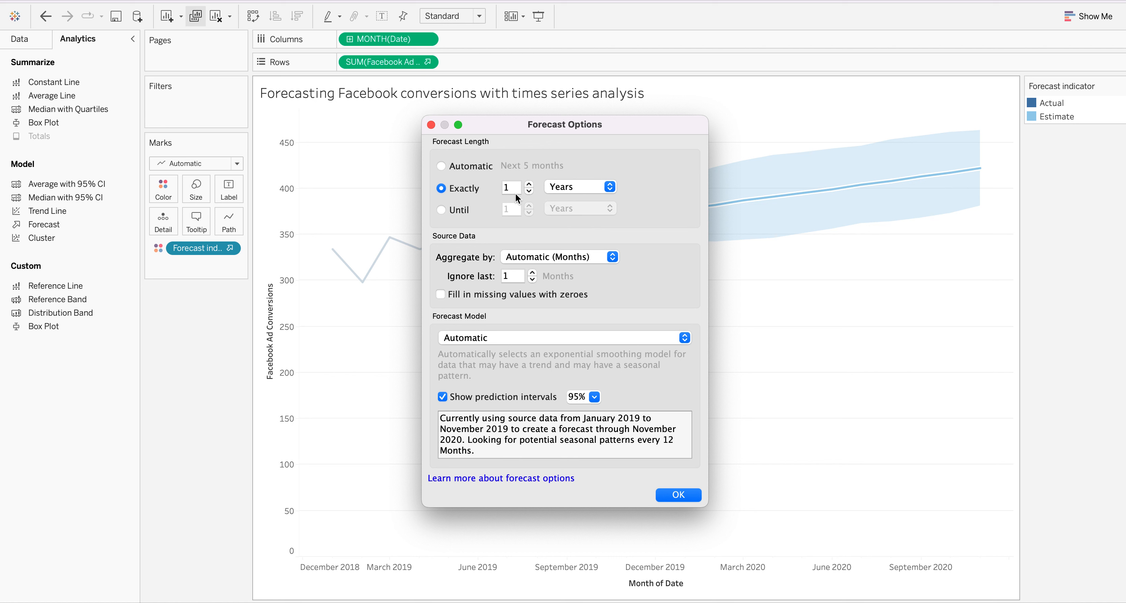
left_click(611, 188)
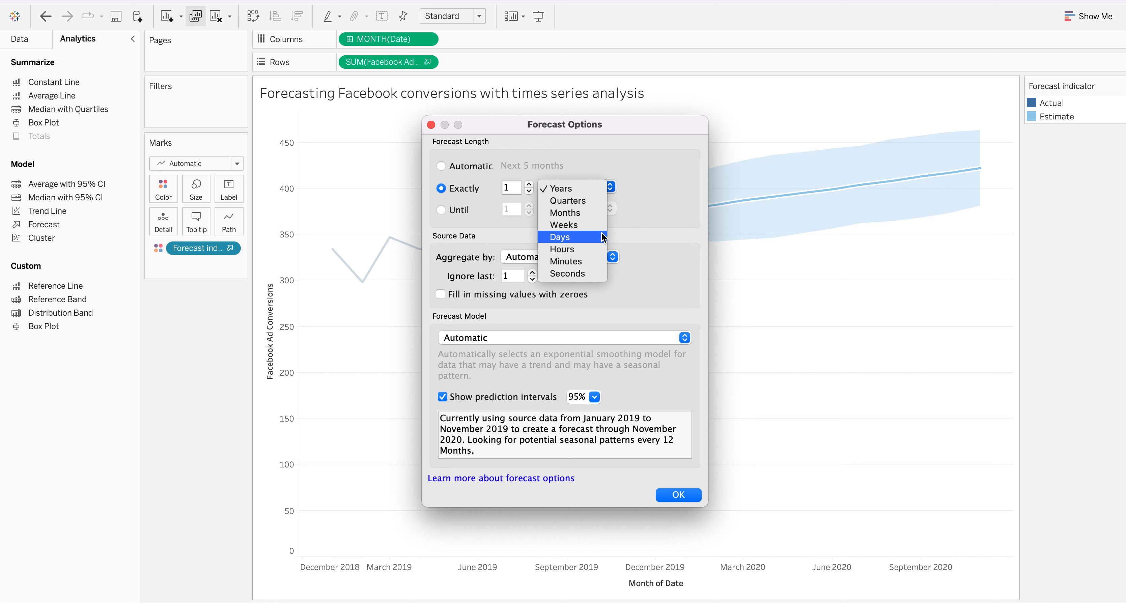
left_click(649, 210)
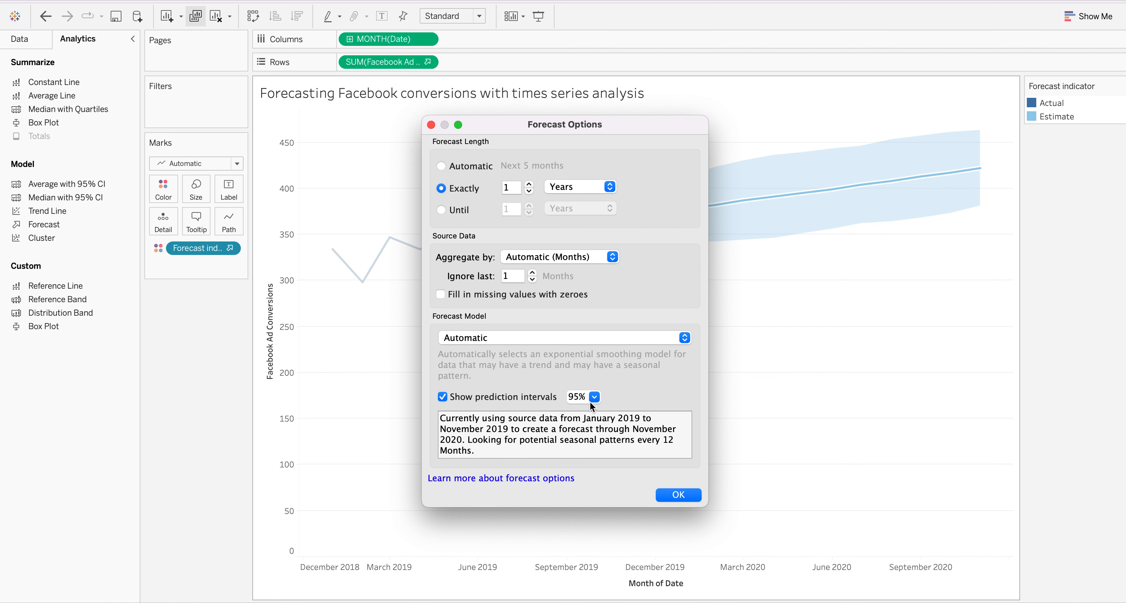
Step: Set the forecast length to automatic, accept the forecast options and clear the point selection in the chart
left_click(443, 168)
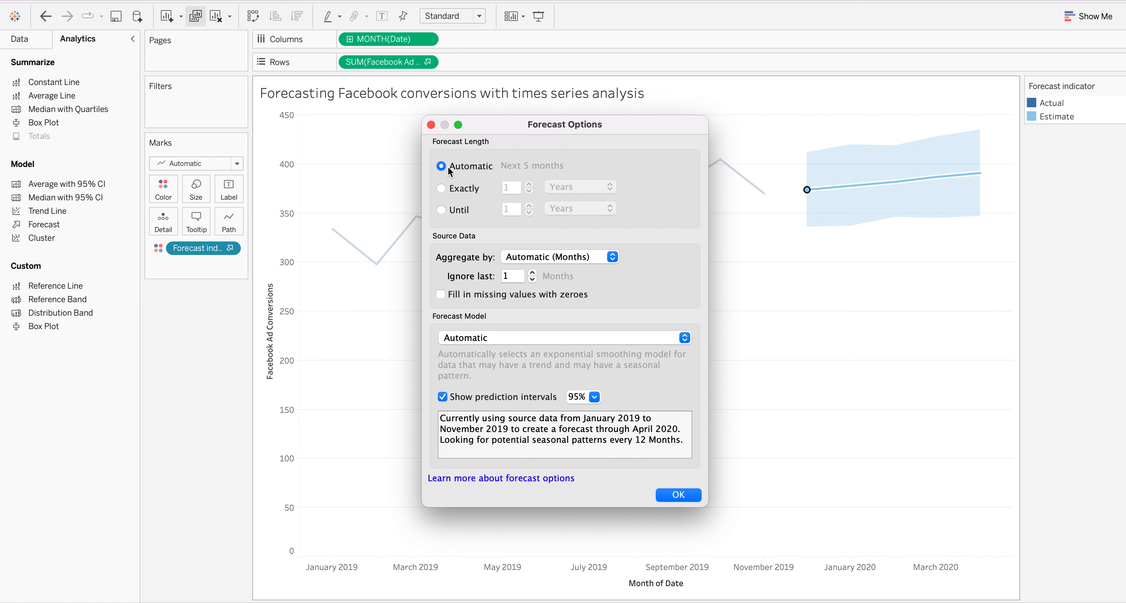
left_click(678, 495)
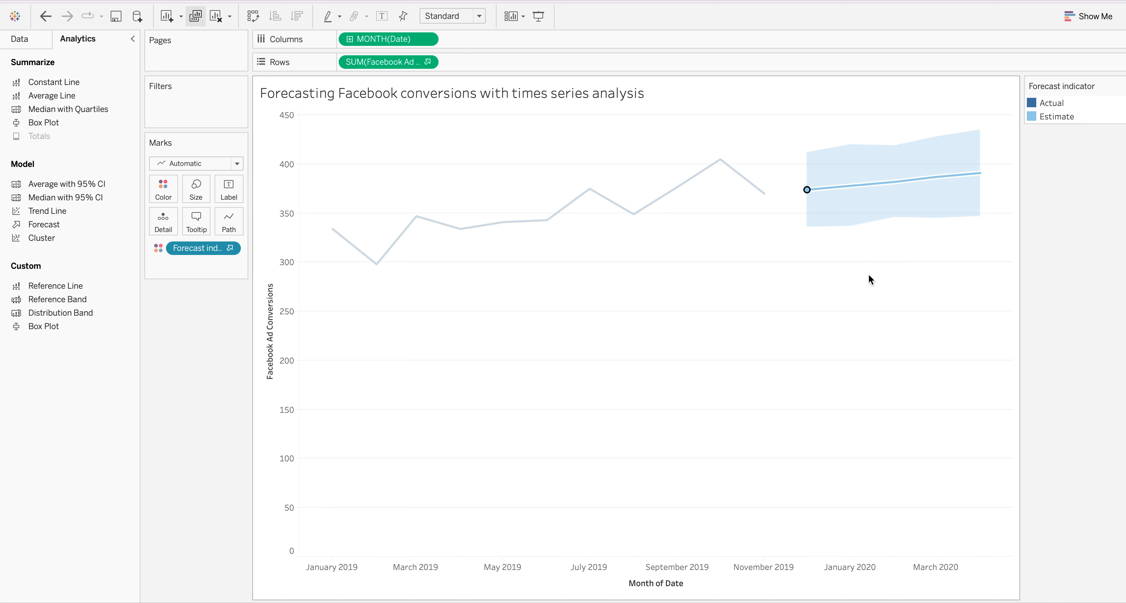
left_click(889, 272)
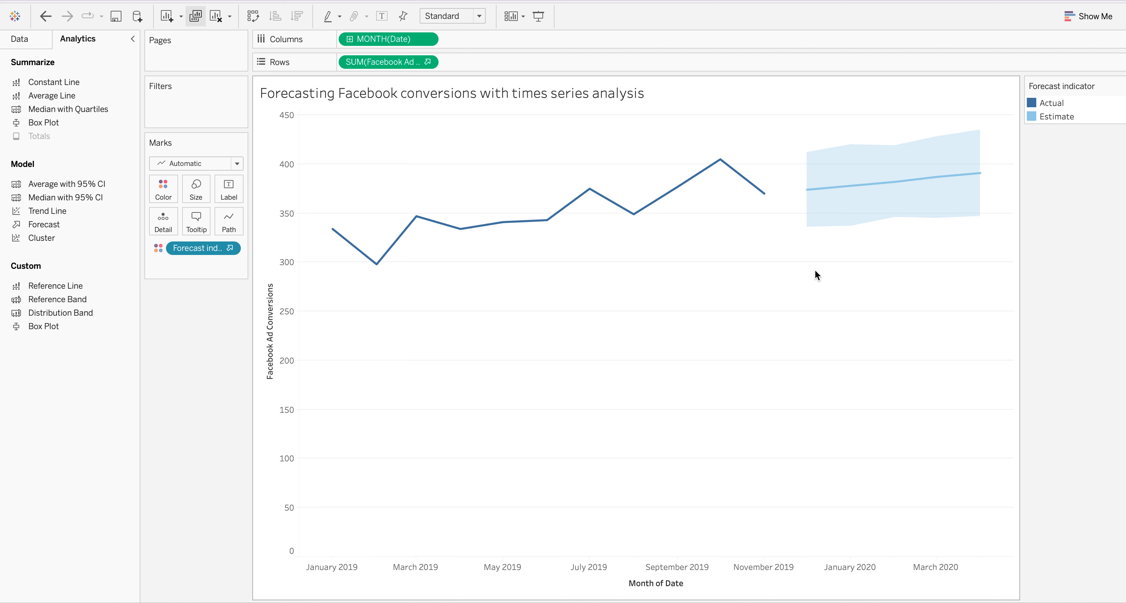